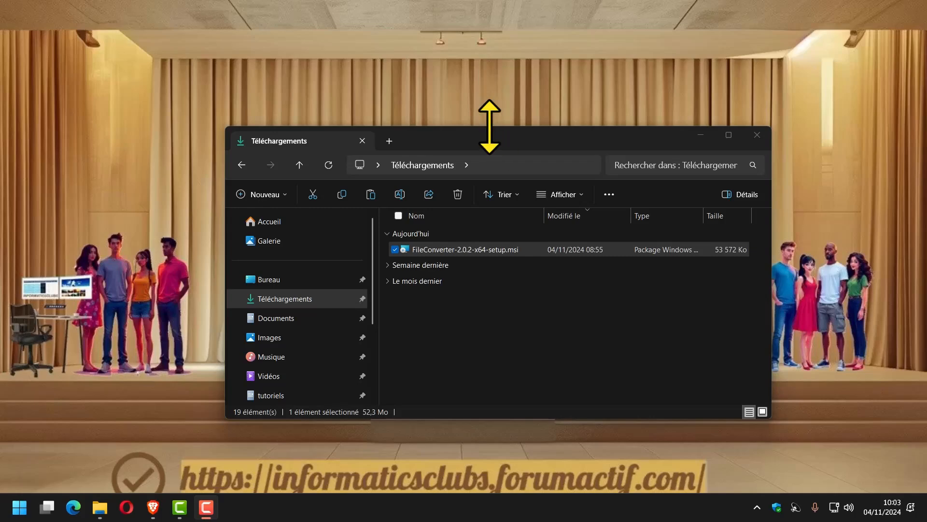
Step: Launch the FileConverter-2.0.2-x64-setup.msi installer from the Téléchargements folder
{"action": "left_click_drag", "start_coordinate": [498, 137], "coordinate": [431, 67]}
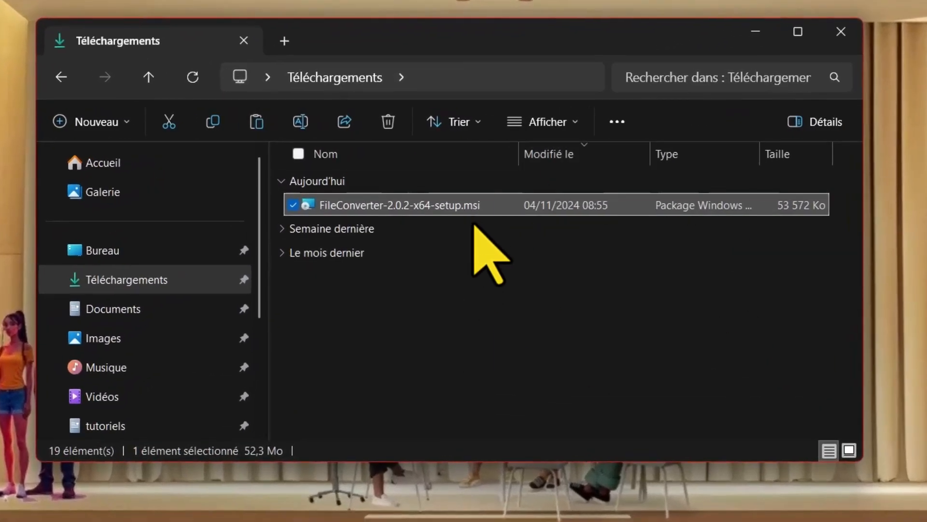
{"action": "mouse_move", "coordinate": [450, 207]}
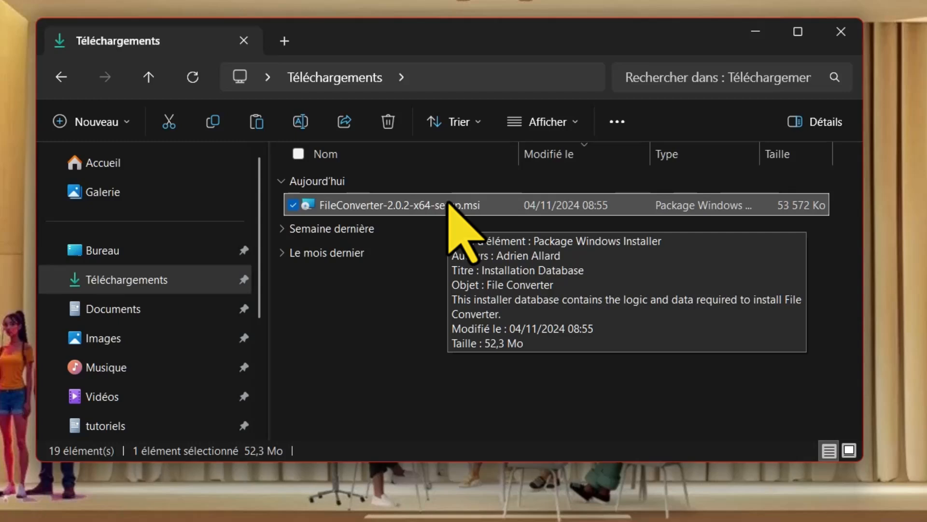
{"action": "double_click", "coordinate": [449, 205]}
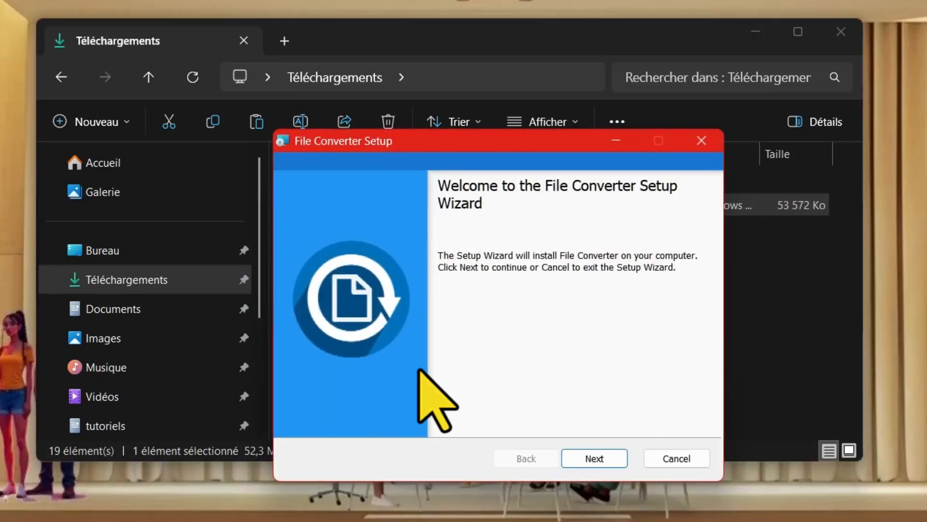
Step: Accept the license agreement, install File Converter in C:\Program Files\File Converter\, and close the wizard and the Téléchargements window
{"action": "left_click", "coordinate": [592, 458]}
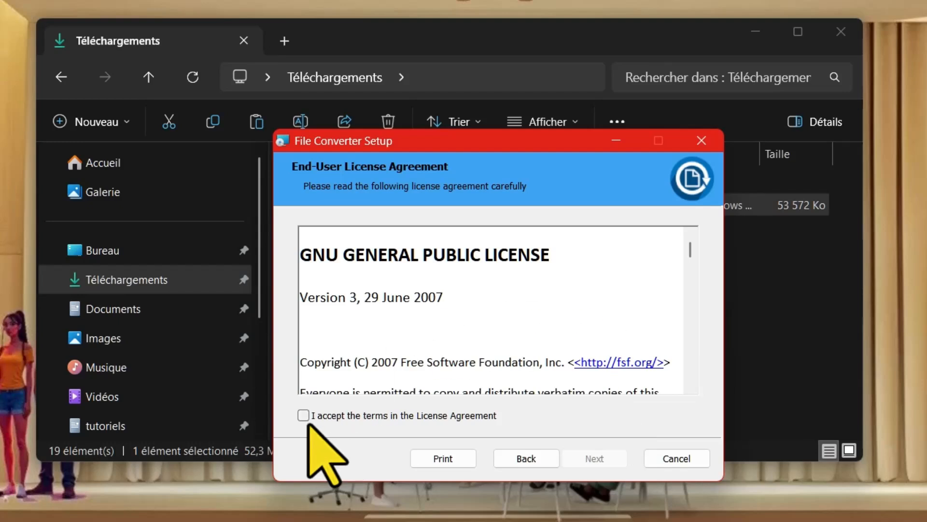
{"action": "left_click", "coordinate": [304, 415]}
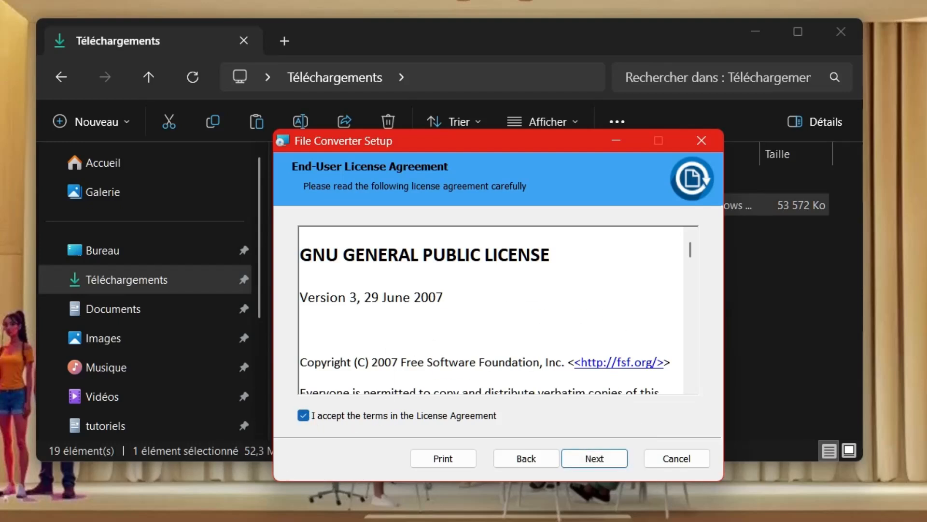
{"action": "left_click", "coordinate": [596, 457]}
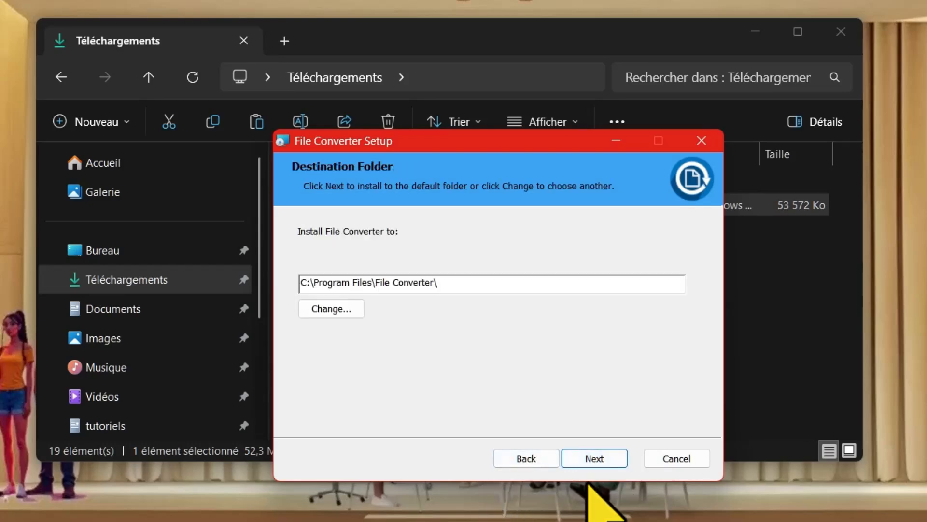
{"action": "left_click", "coordinate": [591, 459]}
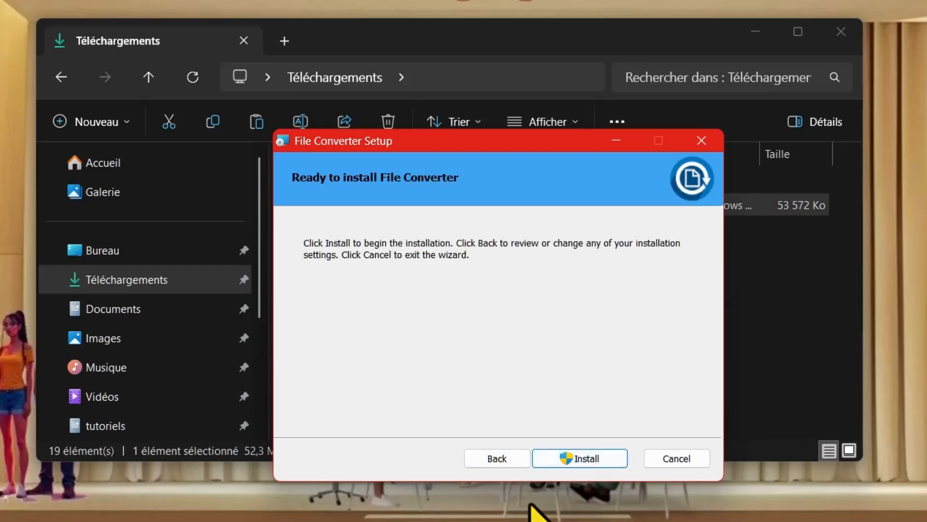
{"action": "left_click", "coordinate": [581, 459]}
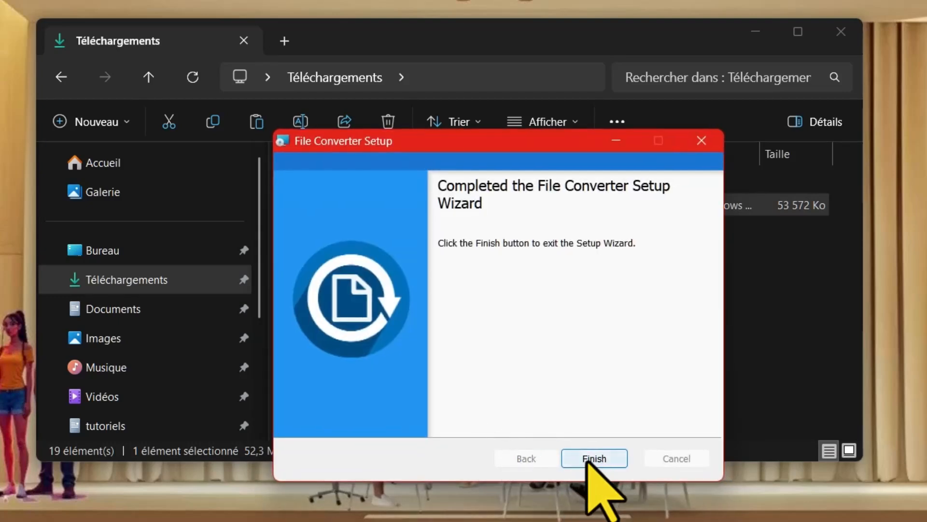
{"action": "left_click", "coordinate": [585, 462]}
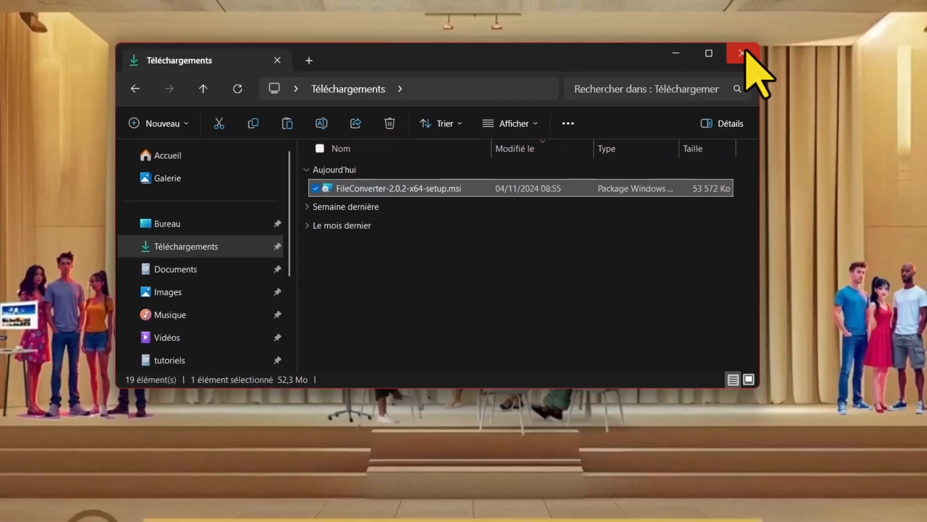
{"action": "left_click", "coordinate": [841, 32]}
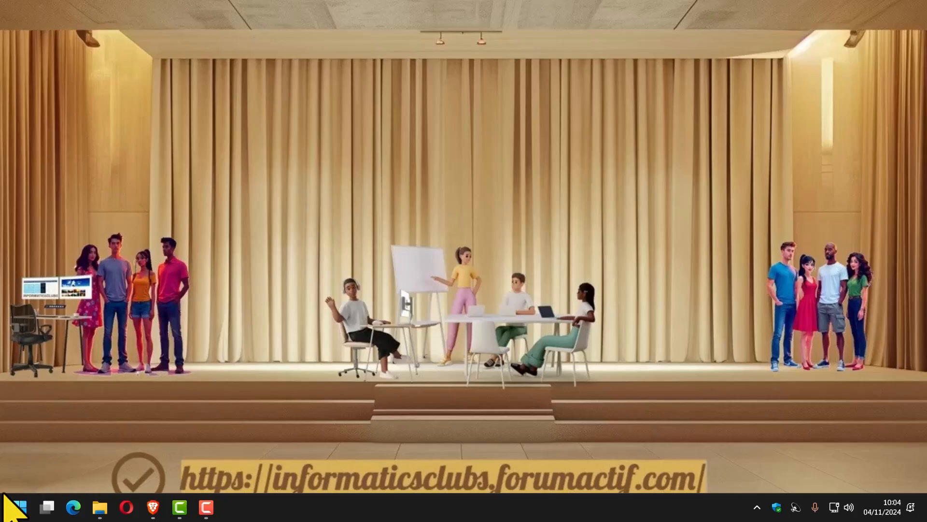
Step: Find the File Converter folder in the list of all installed applications and expand it
{"action": "left_click", "coordinate": [19, 508]}
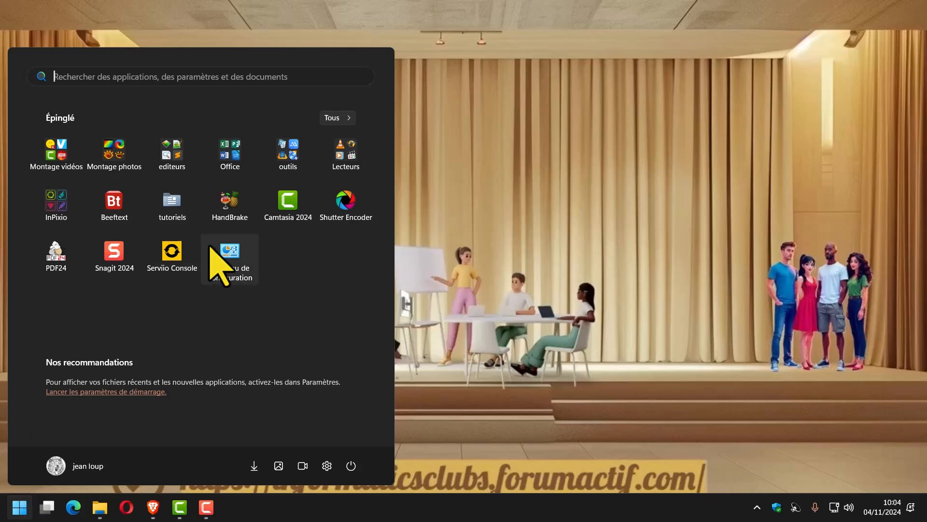
{"action": "left_click", "coordinate": [287, 153]}
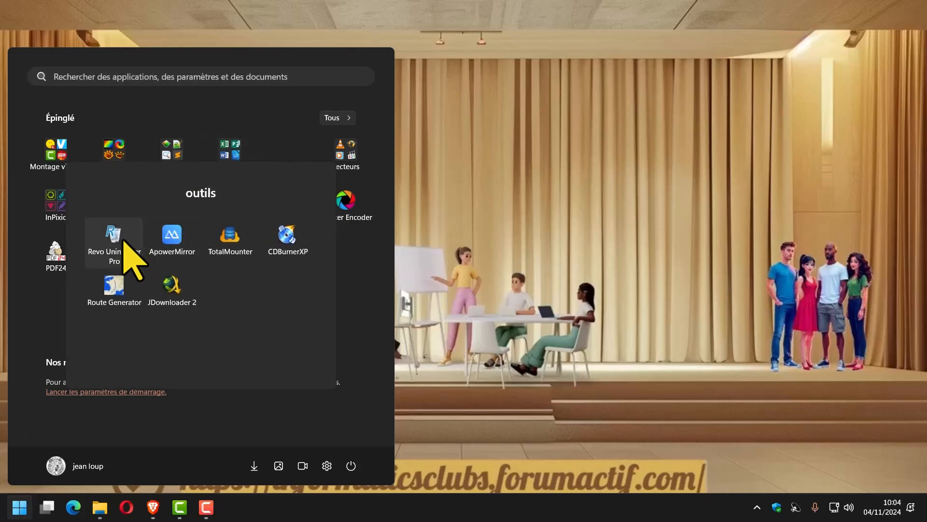
{"action": "left_click", "coordinate": [265, 410]}
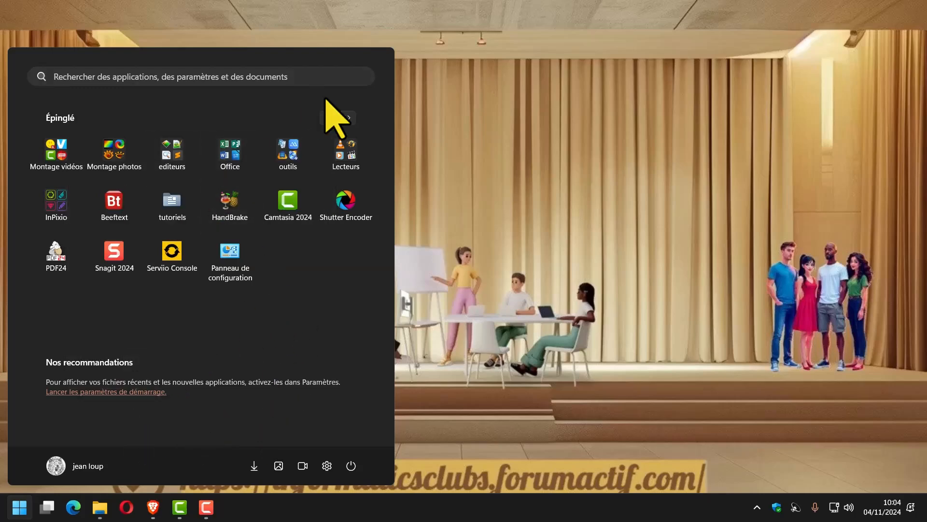
{"action": "left_click", "coordinate": [333, 117]}
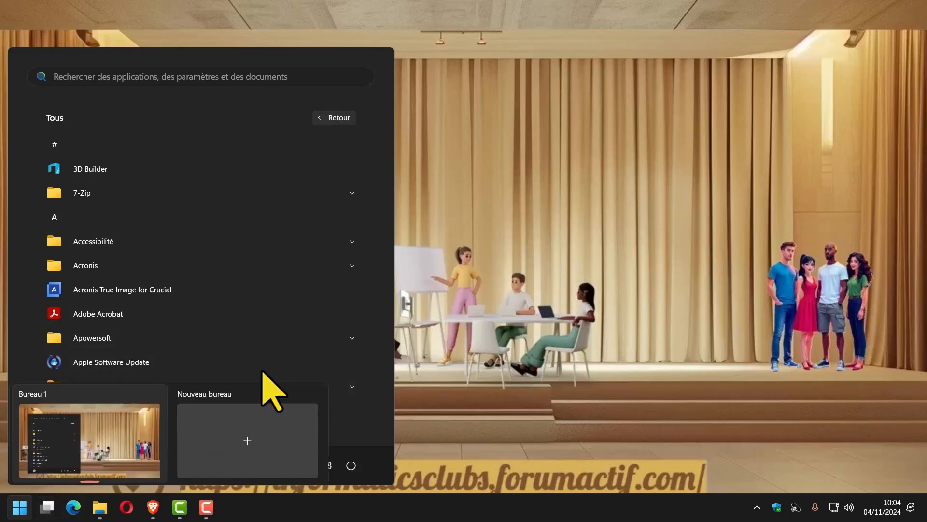
{"action": "scroll", "coordinate": [95, 293], "scroll_direction": "down", "scroll_amount": 1}
{"action": "scroll", "coordinate": [96, 294], "scroll_direction": "down", "scroll_amount": 10}
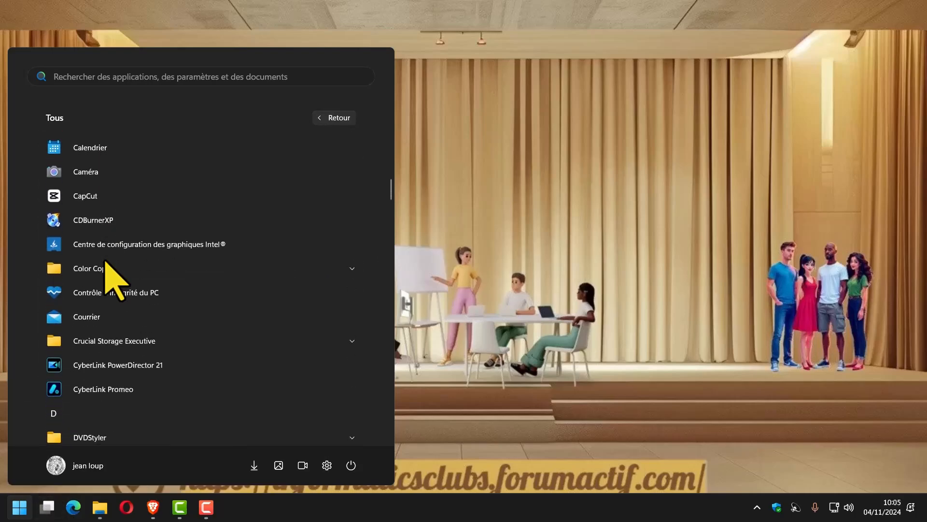
{"action": "scroll", "coordinate": [105, 263], "scroll_direction": "down", "scroll_amount": 5}
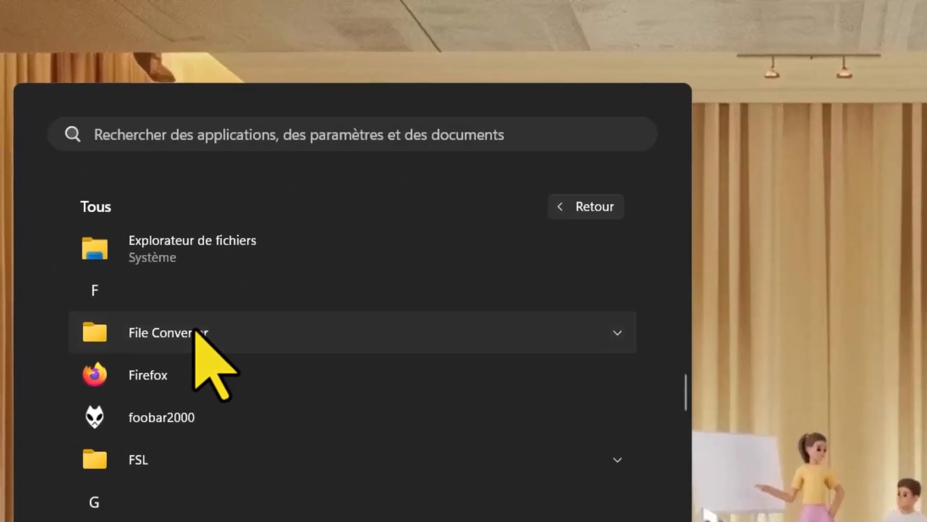
{"action": "left_click", "coordinate": [174, 258]}
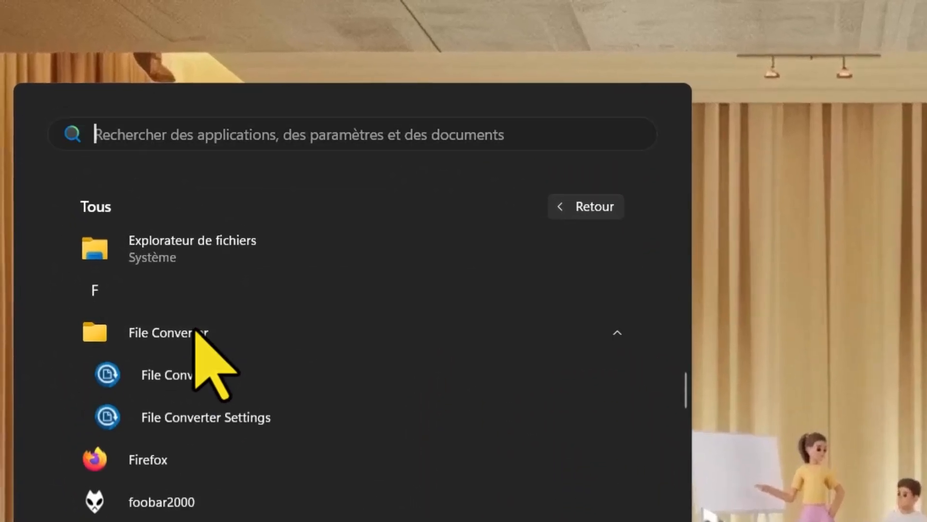
Step: Launch File Converter to view its introduction on using the Explorer extension, and close it
{"action": "right_click", "coordinate": [173, 380]}
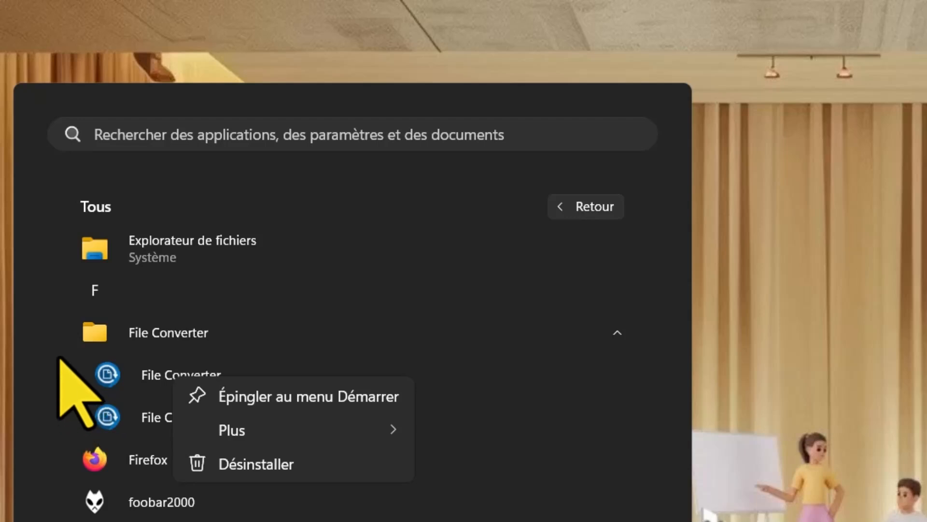
{"action": "left_click", "coordinate": [135, 325]}
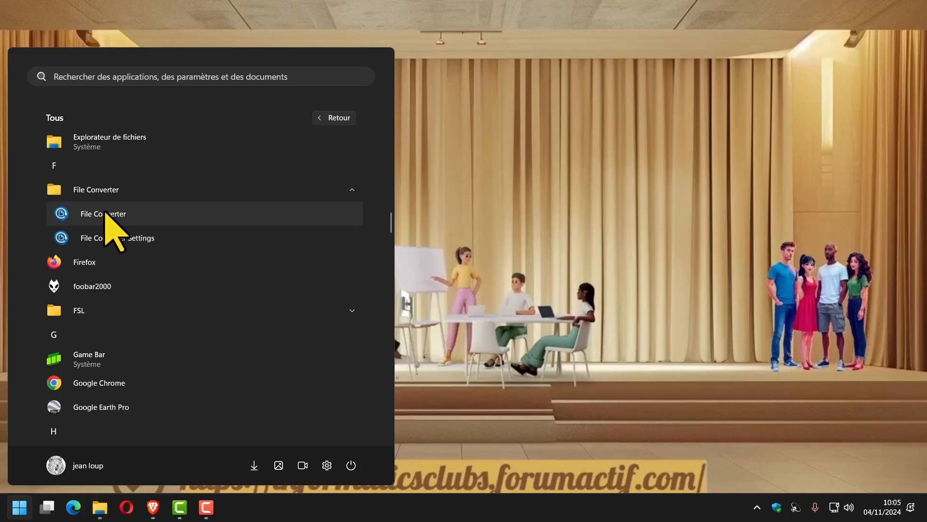
{"action": "left_click", "coordinate": [103, 214]}
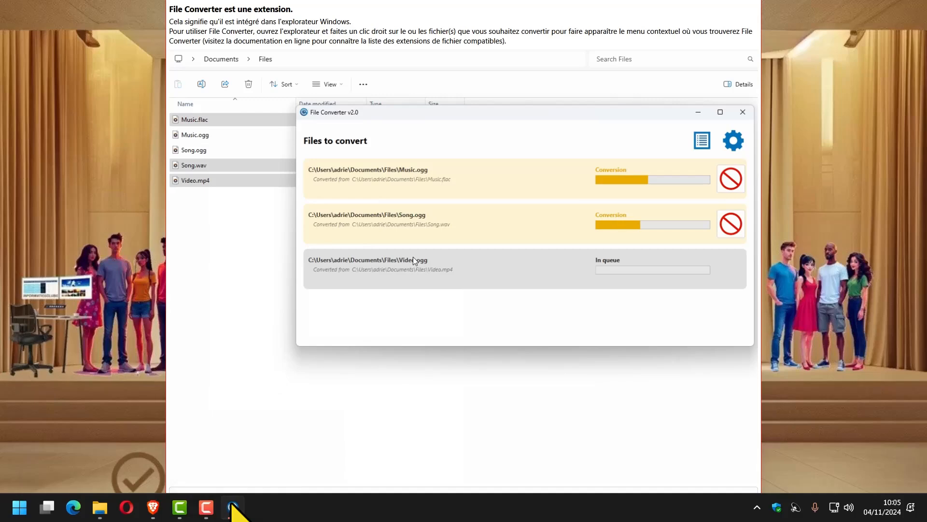
{"action": "right_click", "coordinate": [232, 507]}
{"action": "left_click", "coordinate": [215, 475]}
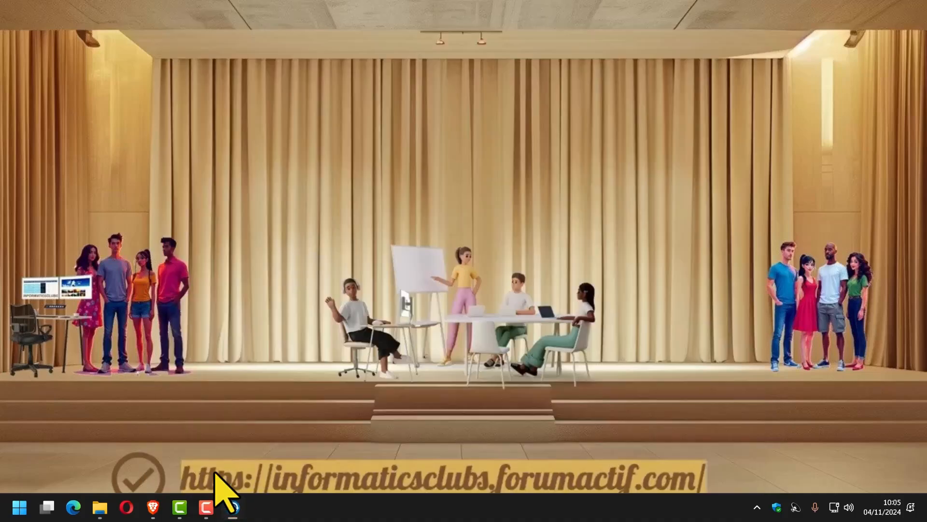
Step: Open File Converter Settings from the File Converter folder in the list of all applications
{"action": "left_click", "coordinate": [19, 512]}
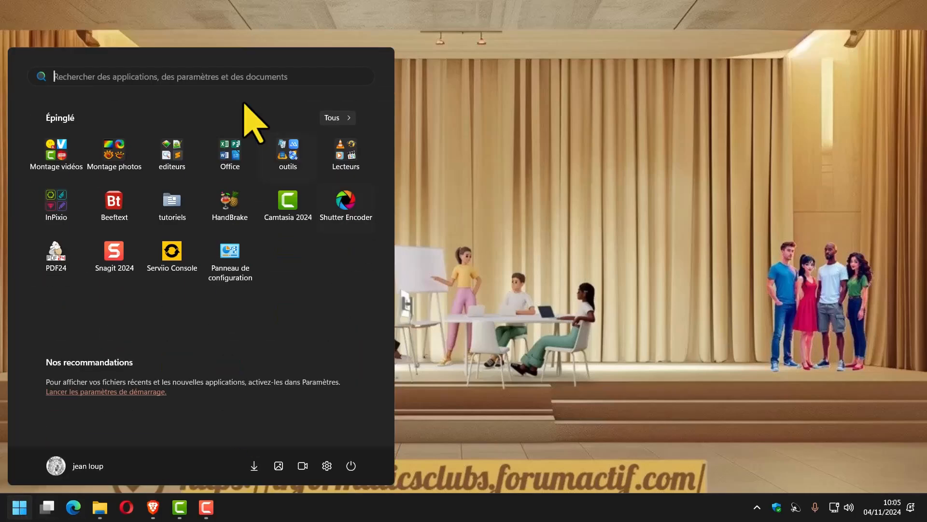
{"action": "left_click", "coordinate": [341, 118]}
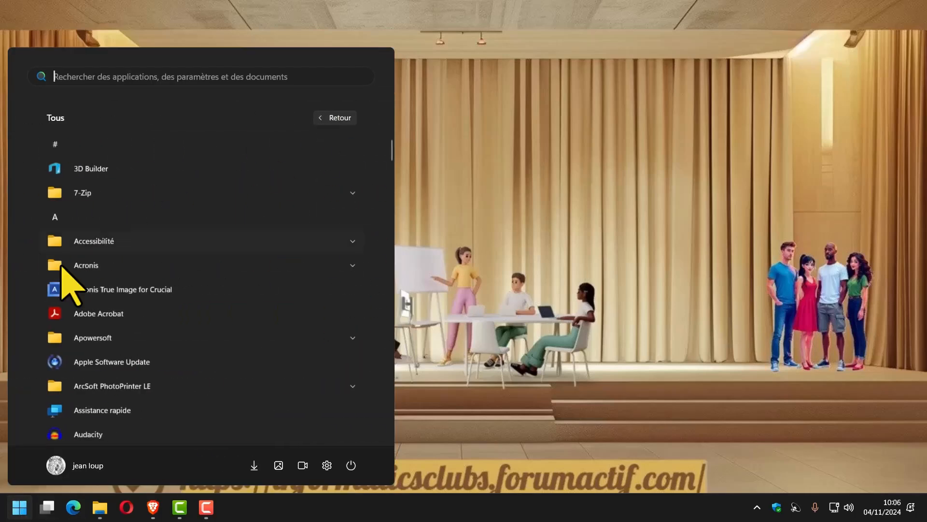
{"action": "scroll", "coordinate": [73, 265], "scroll_direction": "down", "scroll_amount": 10}
{"action": "scroll", "coordinate": [80, 226], "scroll_direction": "down", "scroll_amount": 5}
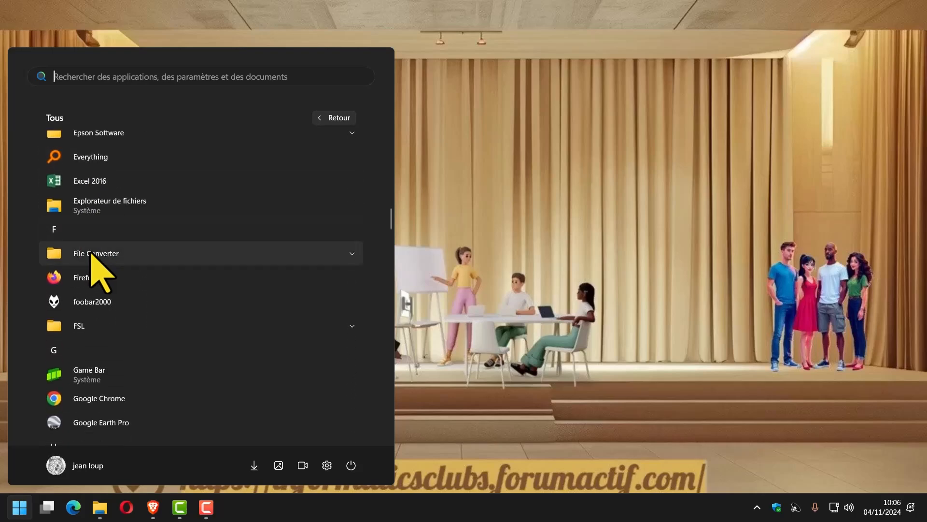
{"action": "left_click", "coordinate": [93, 253]}
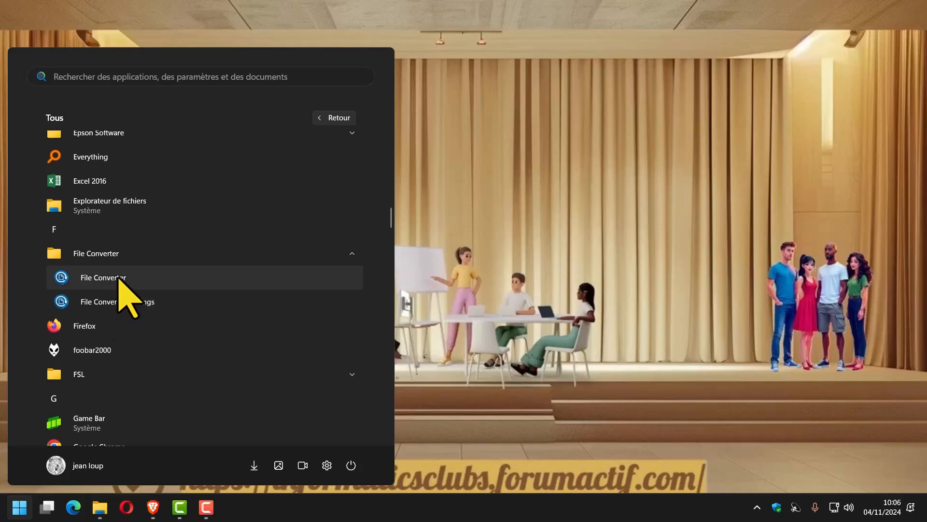
{"action": "left_click", "coordinate": [89, 303]}
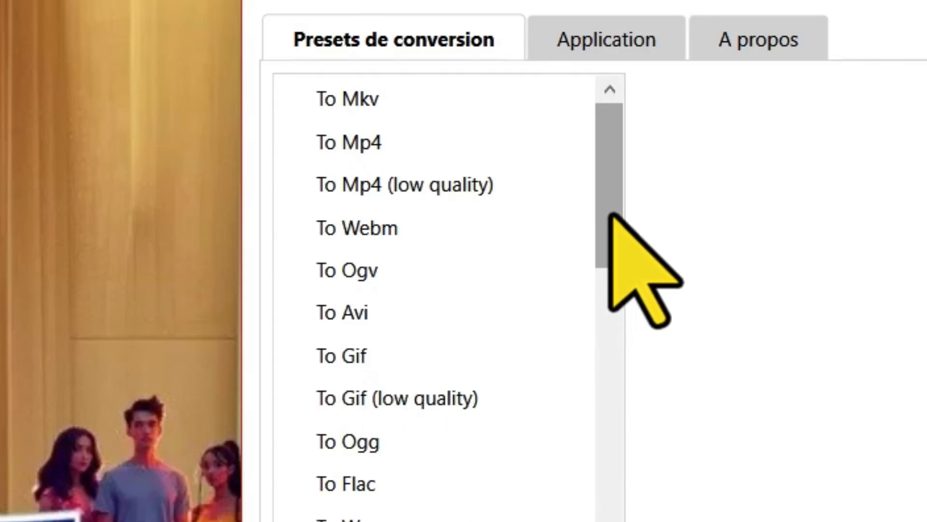
Step: Examine the available conversion presets, from the basic formats through the Scale, Rotate and Tempo - Pitch folders
{"action": "left_click_drag", "start_coordinate": [608, 210], "coordinate": [594, 290]}
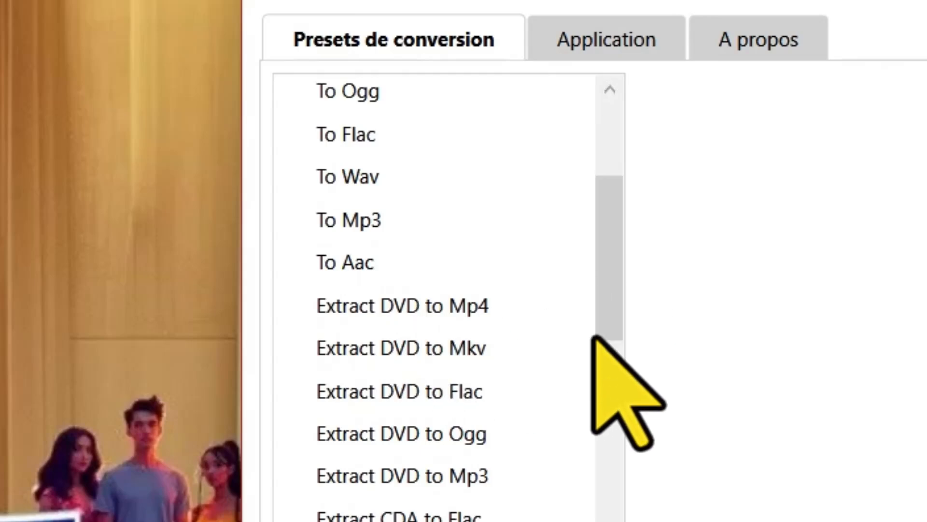
{"action": "left_click_drag", "start_coordinate": [598, 292], "coordinate": [582, 387]}
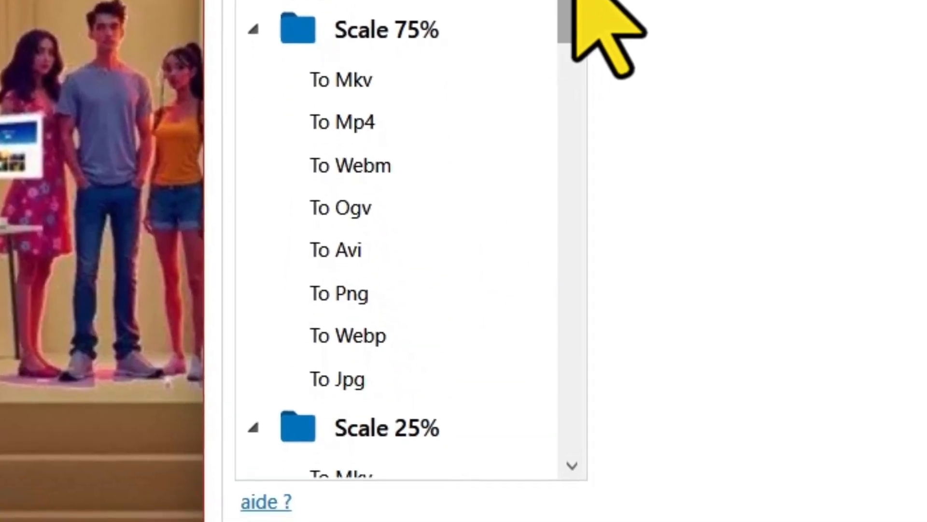
{"action": "left_click_drag", "start_coordinate": [575, 0], "coordinate": [478, 0]}
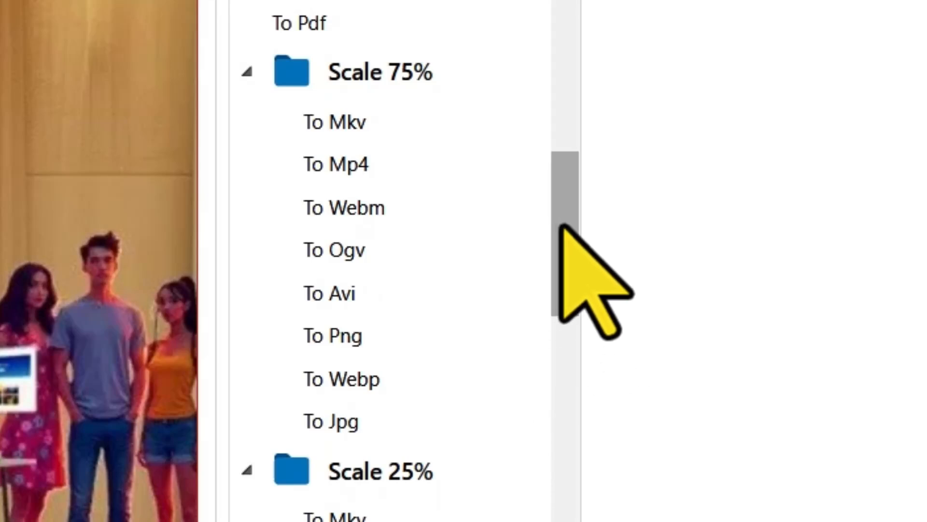
{"action": "left_click_drag", "start_coordinate": [558, 224], "coordinate": [555, 404]}
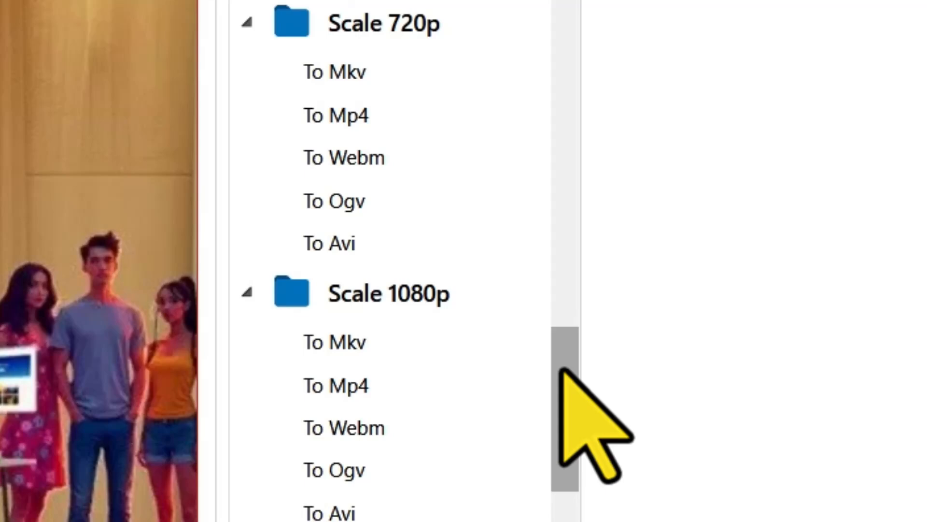
{"action": "scroll", "coordinate": [413, 478], "scroll_direction": "down", "scroll_amount": 5}
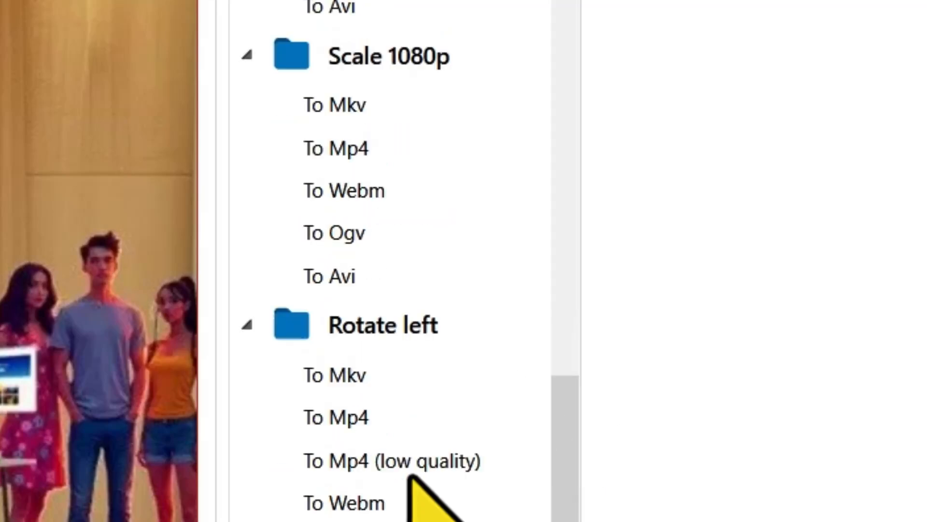
{"action": "scroll", "coordinate": [410, 479], "scroll_direction": "down", "scroll_amount": 3}
{"action": "scroll", "coordinate": [459, 177], "scroll_direction": "down", "scroll_amount": 2}
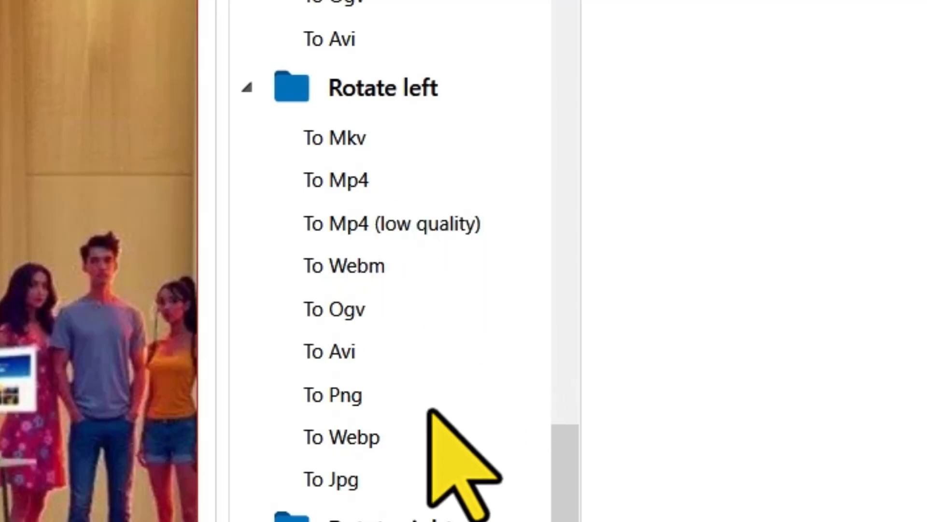
{"action": "scroll", "coordinate": [472, 289], "scroll_direction": "down", "scroll_amount": 3}
{"action": "scroll", "coordinate": [473, 290], "scroll_direction": "down", "scroll_amount": 5}
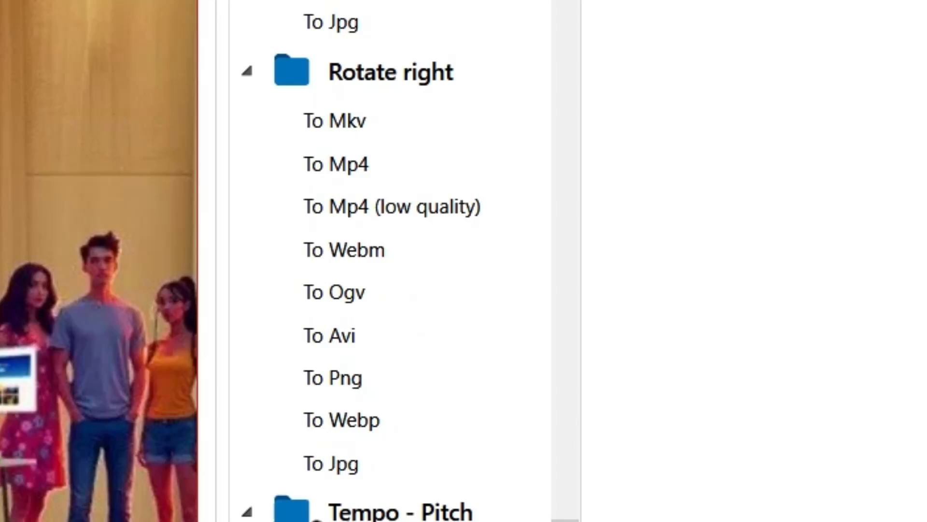
{"action": "scroll", "coordinate": [489, 295], "scroll_direction": "down", "scroll_amount": 5}
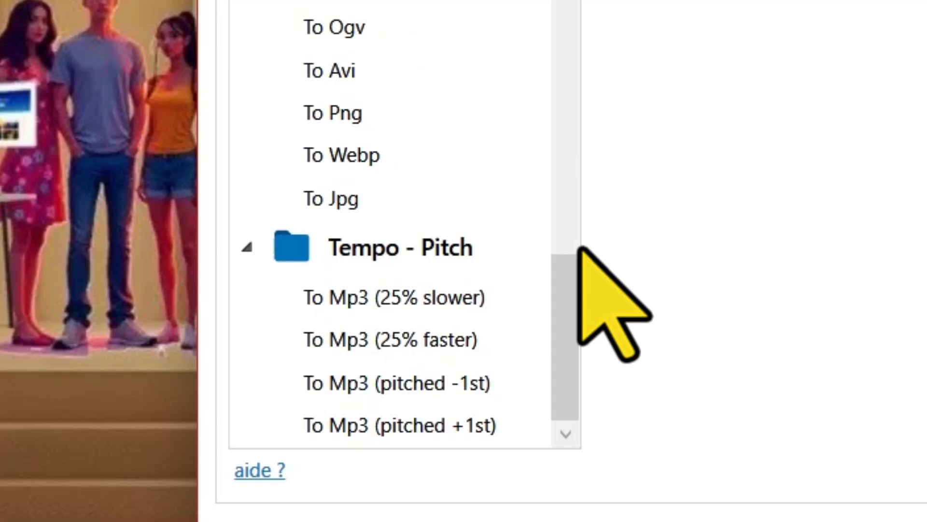
{"action": "scroll", "coordinate": [501, 5], "scroll_direction": "up", "scroll_amount": 15}
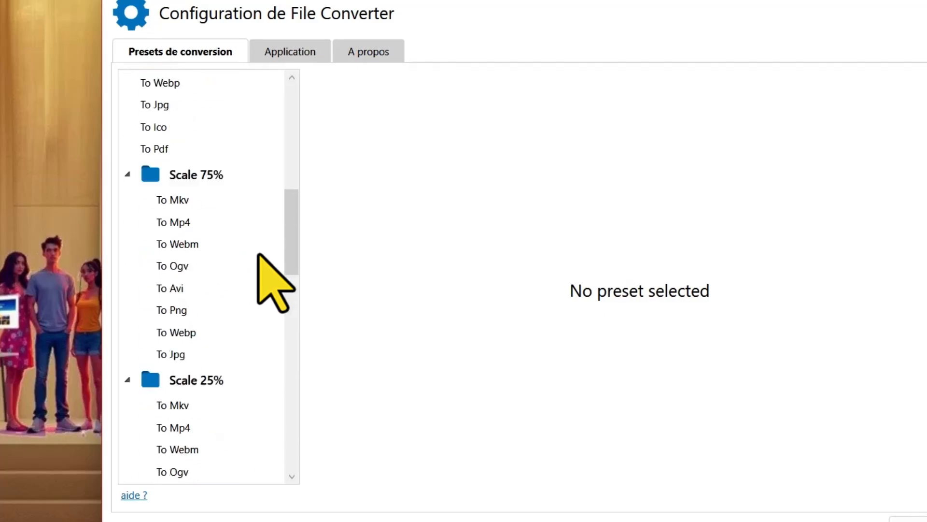
Step: Open the To Mkv preset and examine its list of compatible input formats
{"action": "scroll", "coordinate": [259, 255], "scroll_direction": "up", "scroll_amount": 15}
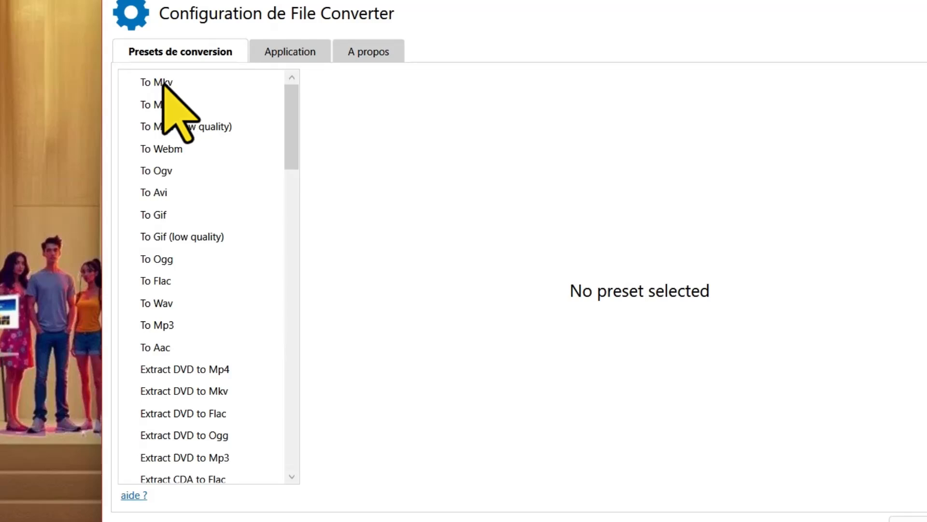
{"action": "left_click", "coordinate": [164, 86]}
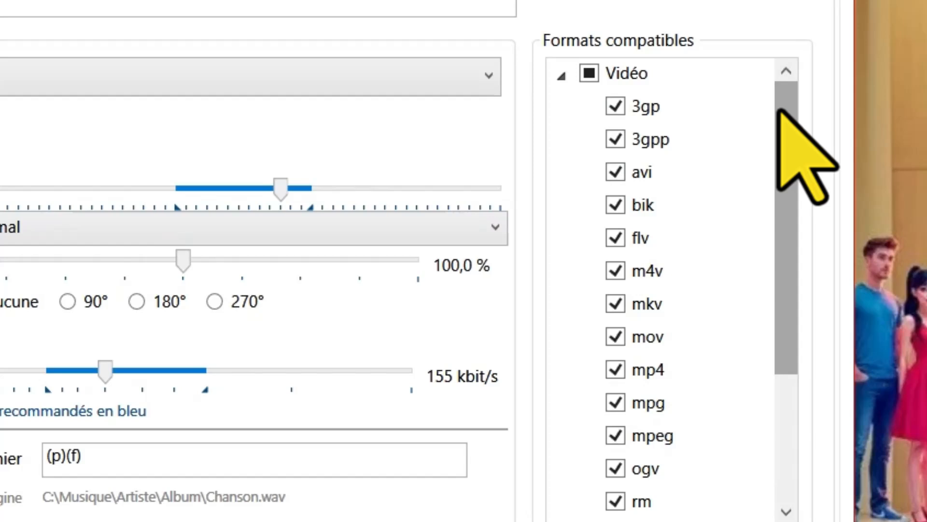
{"action": "left_click_drag", "start_coordinate": [784, 100], "coordinate": [773, 75]}
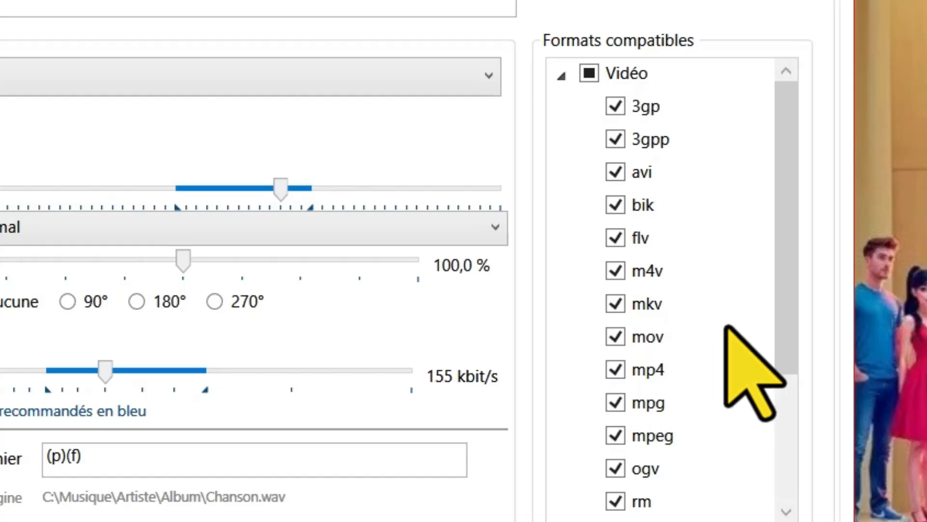
{"action": "left_click_drag", "start_coordinate": [786, 269], "coordinate": [784, 416]}
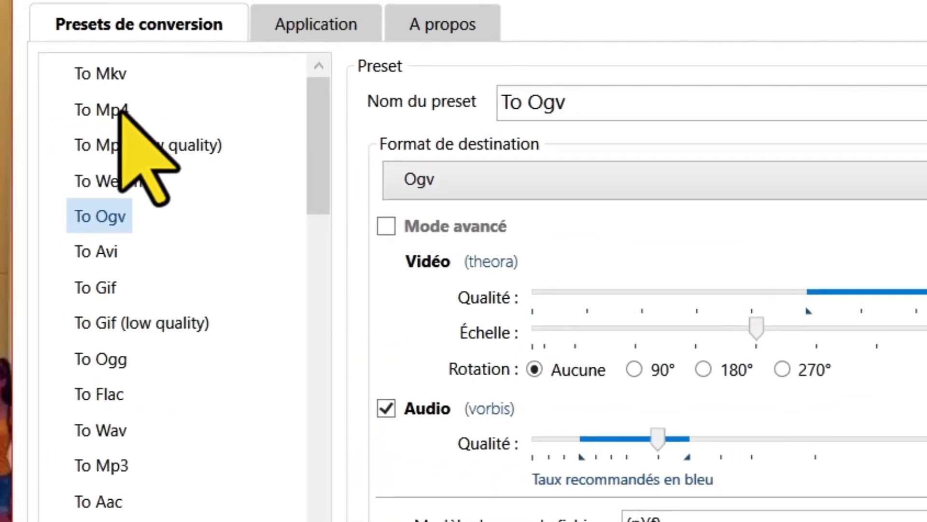
Step: In the To Mp4 preset, choose Normal as the encoding speed and set the audio quality to 192 kbit/s
{"action": "left_click", "coordinate": [129, 112]}
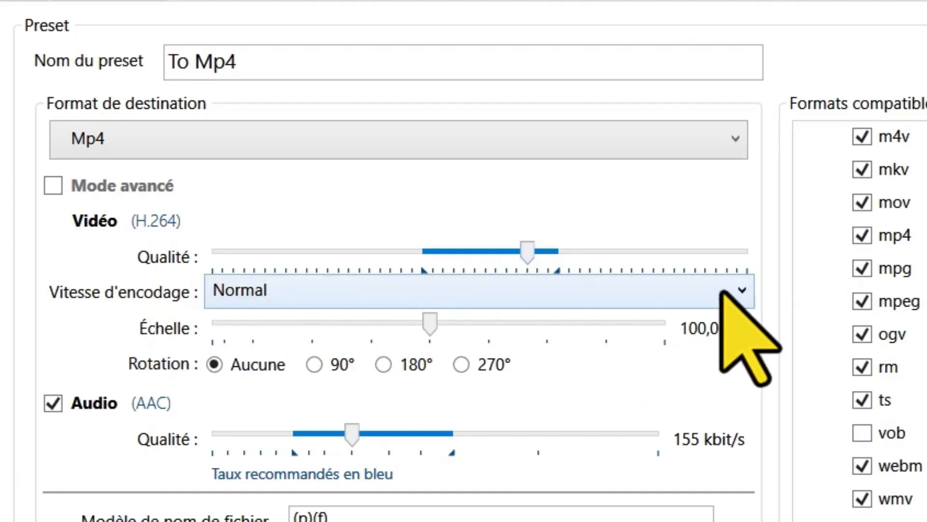
{"action": "left_click", "coordinate": [741, 292]}
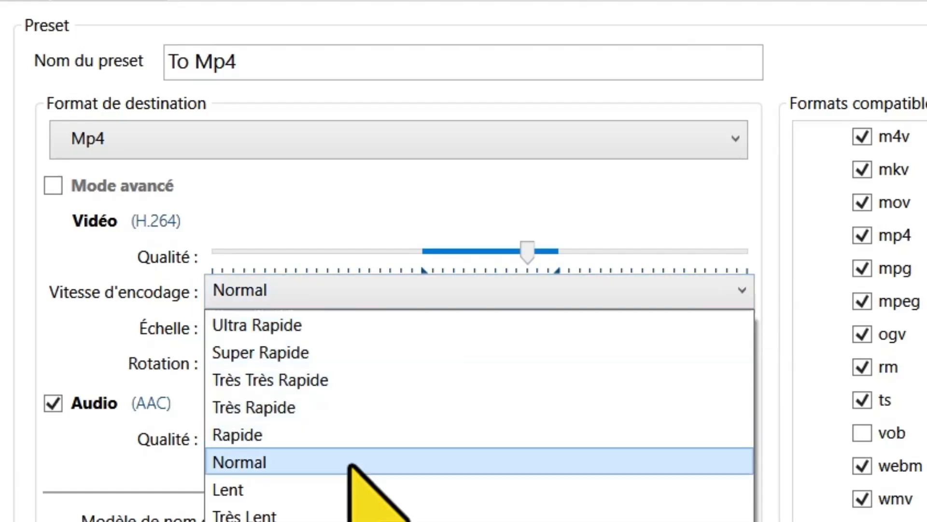
{"action": "left_click", "coordinate": [247, 462]}
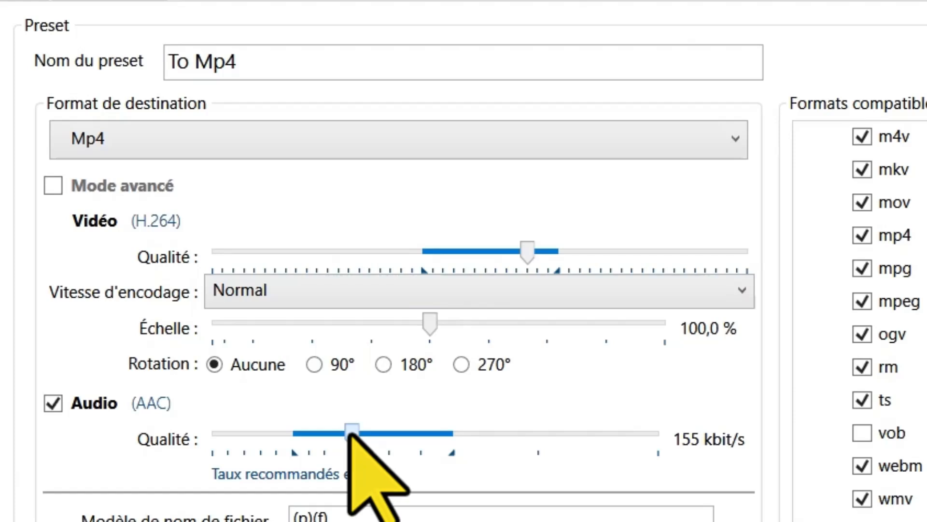
{"action": "left_click_drag", "start_coordinate": [350, 434], "coordinate": [378, 425]}
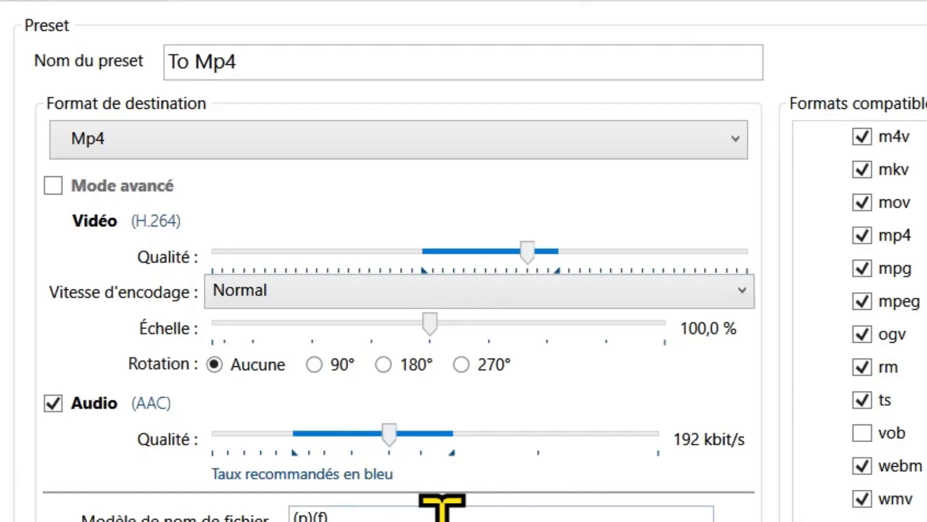